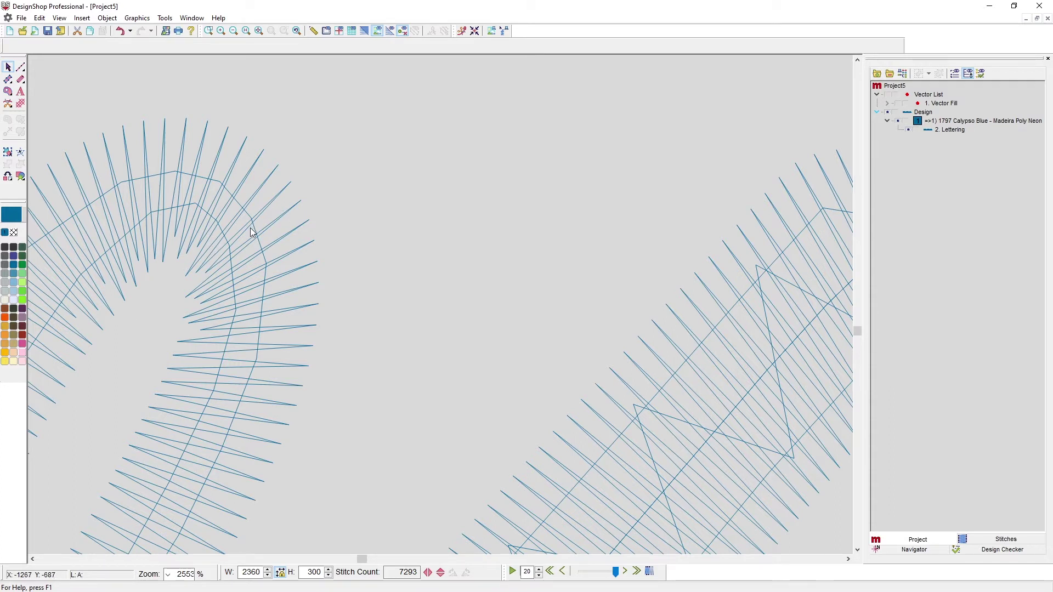
Turn off Short Stitch in the lettering's Top Stitching properties and apply the change.
right_click(263, 244)
left_click(281, 247)
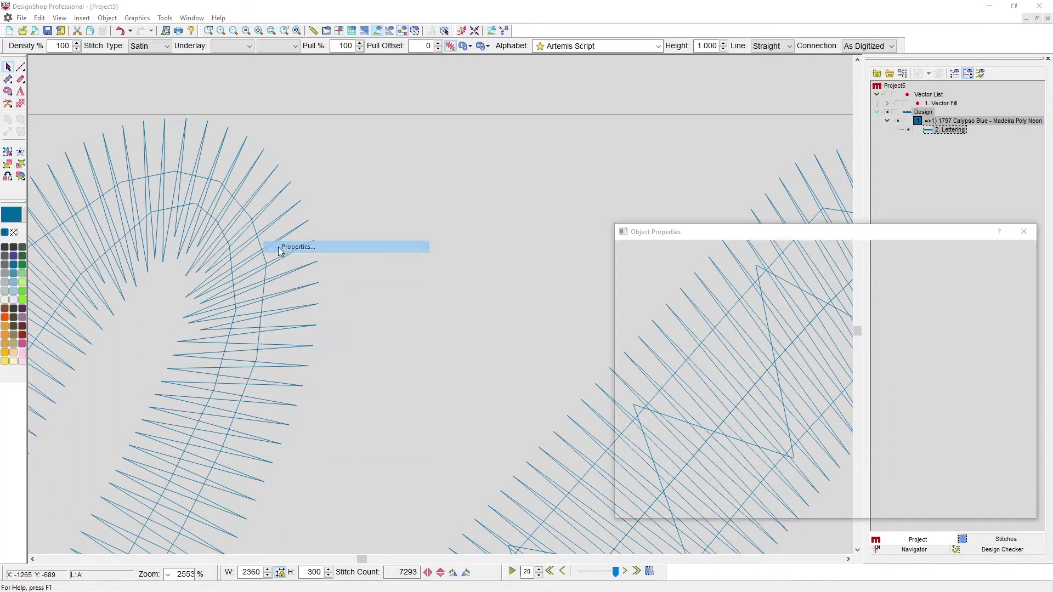
left_click_drag(723, 238, 533, 110)
left_click(473, 191)
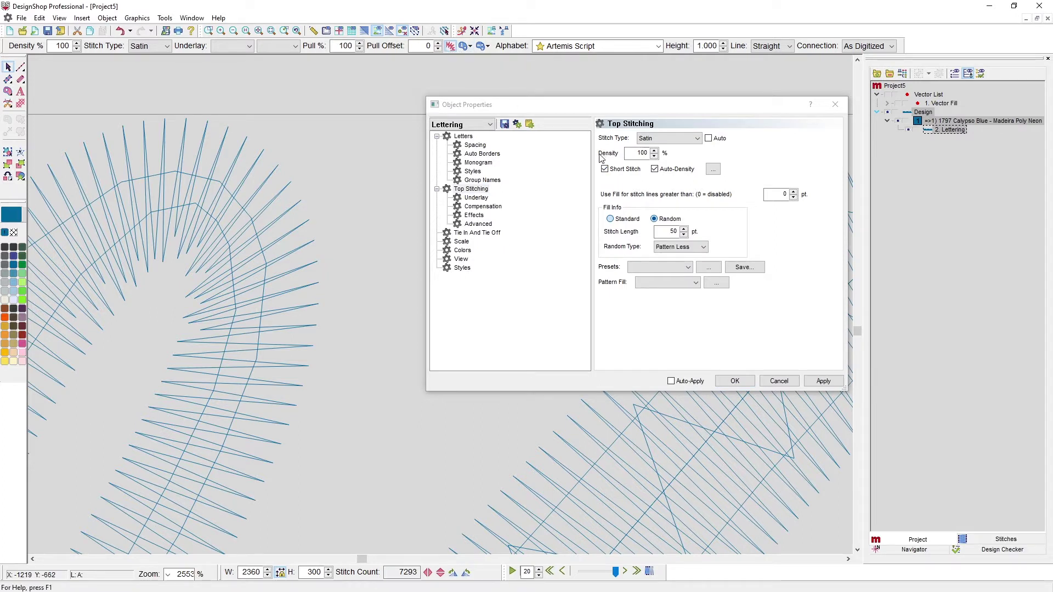
left_click(604, 170)
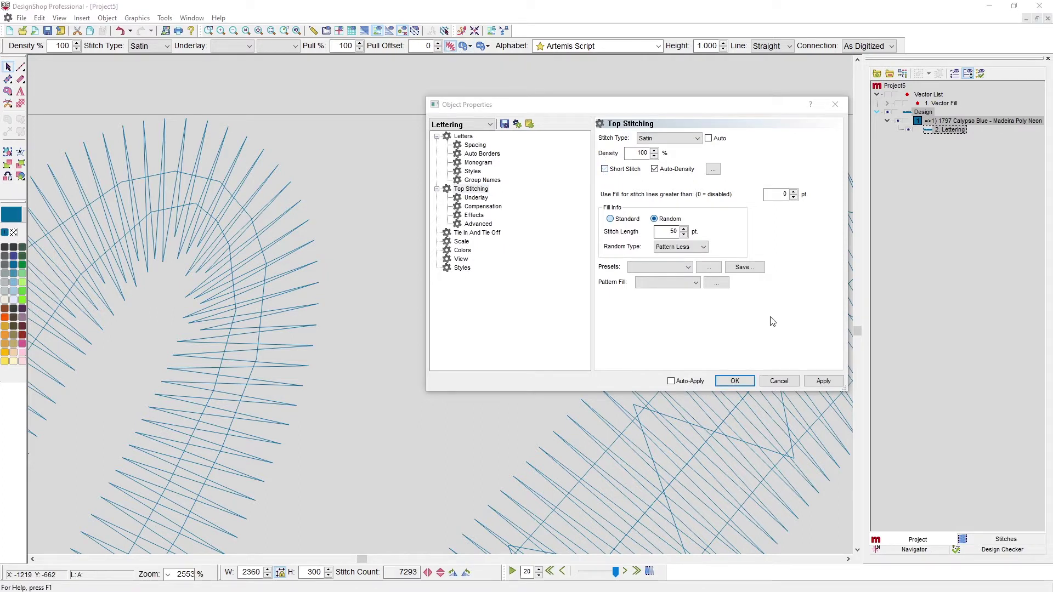
left_click(826, 380)
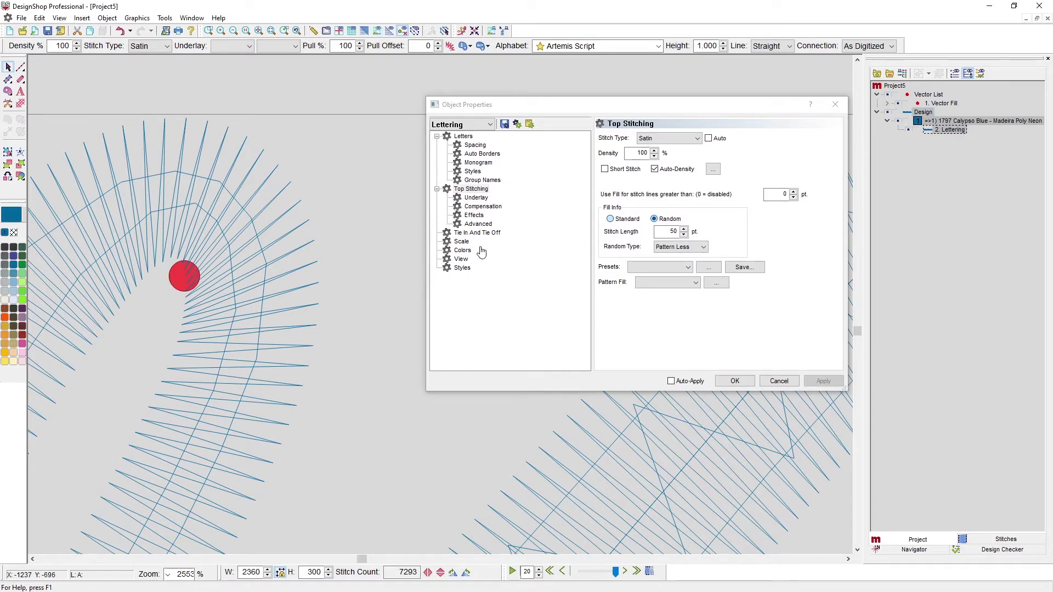
Select the red vector circle, then reselect the lettering and turn its Short Stitch back on.
left_click(949, 106)
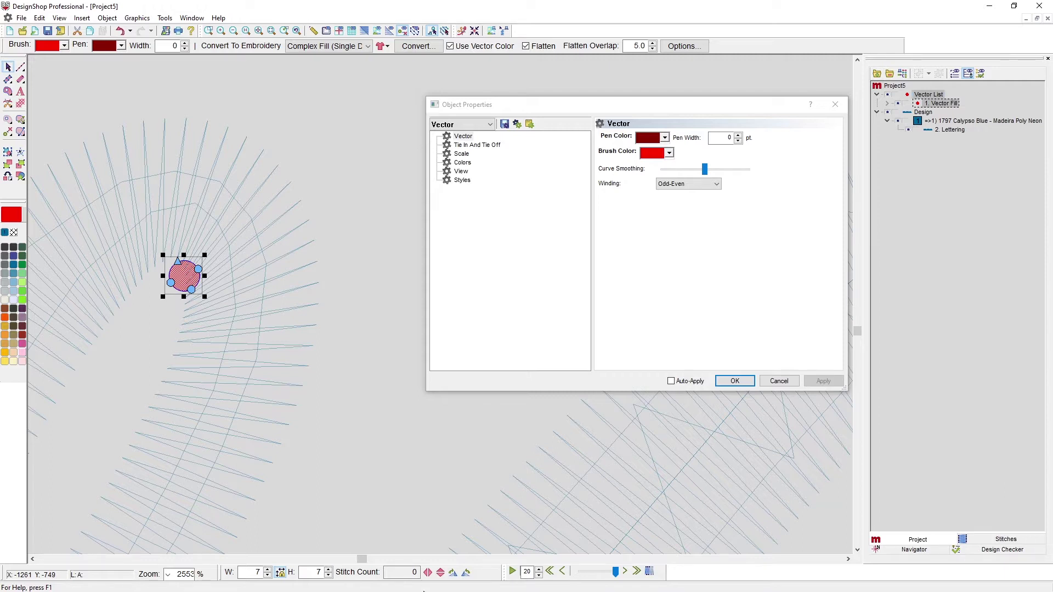
left_click(314, 94)
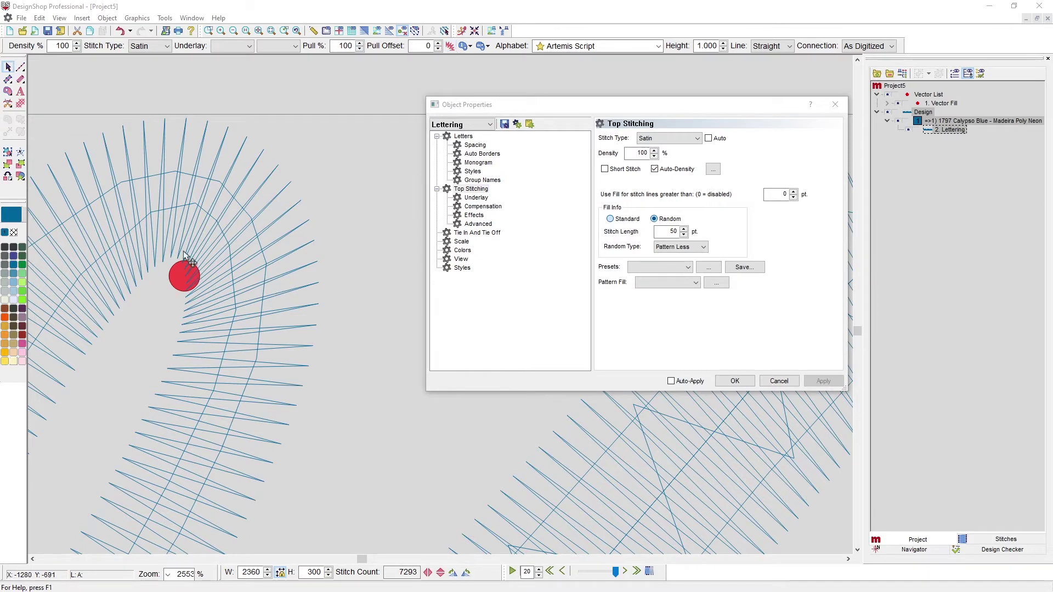
left_click(450, 46)
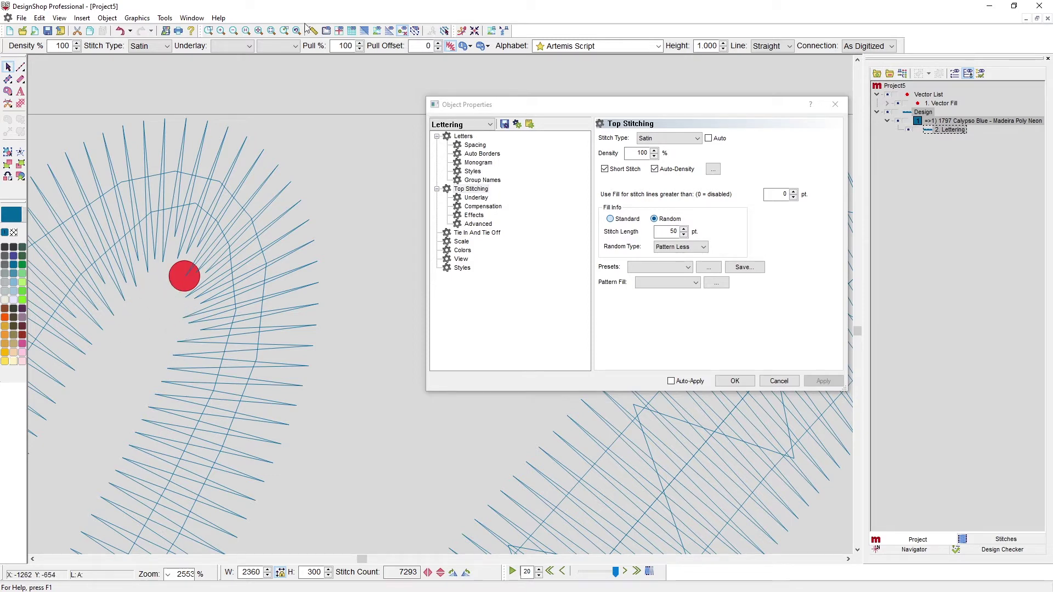
Display the whole lettering in 3D and open its Advanced top stitching properties.
left_click(259, 31)
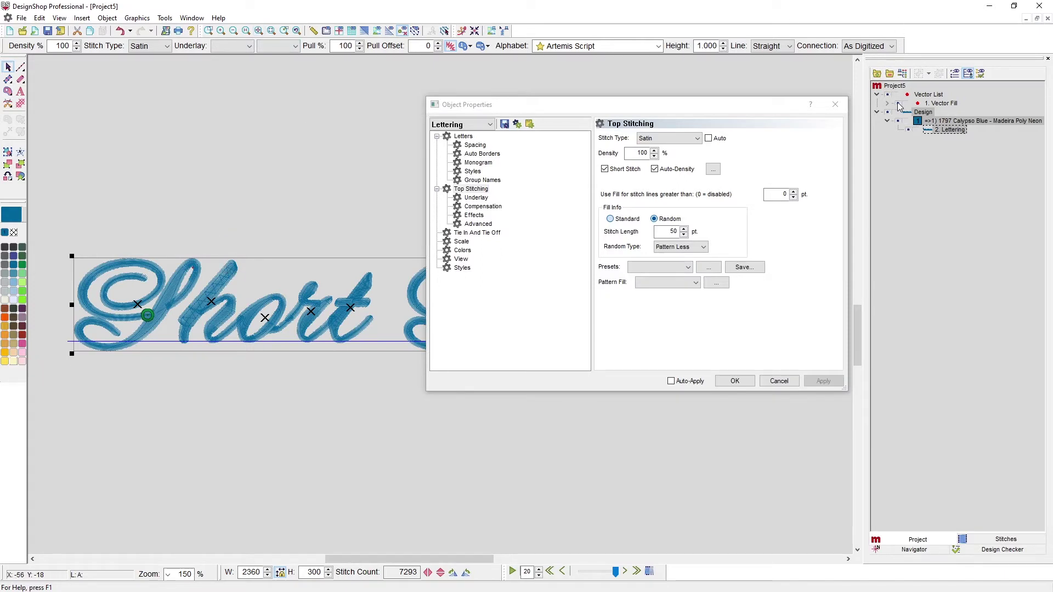
left_click(365, 31)
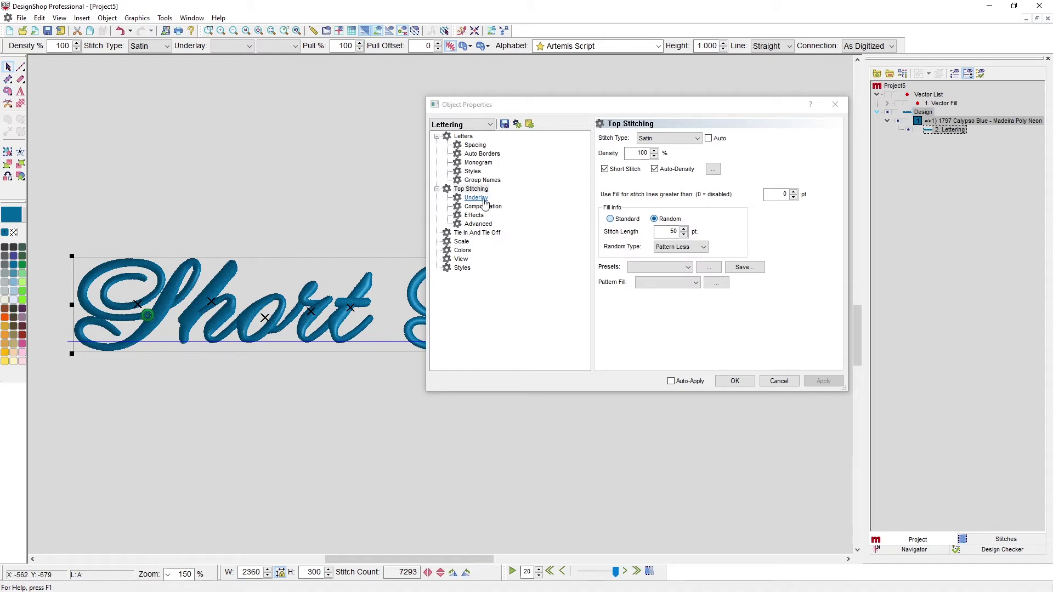
left_click(479, 225)
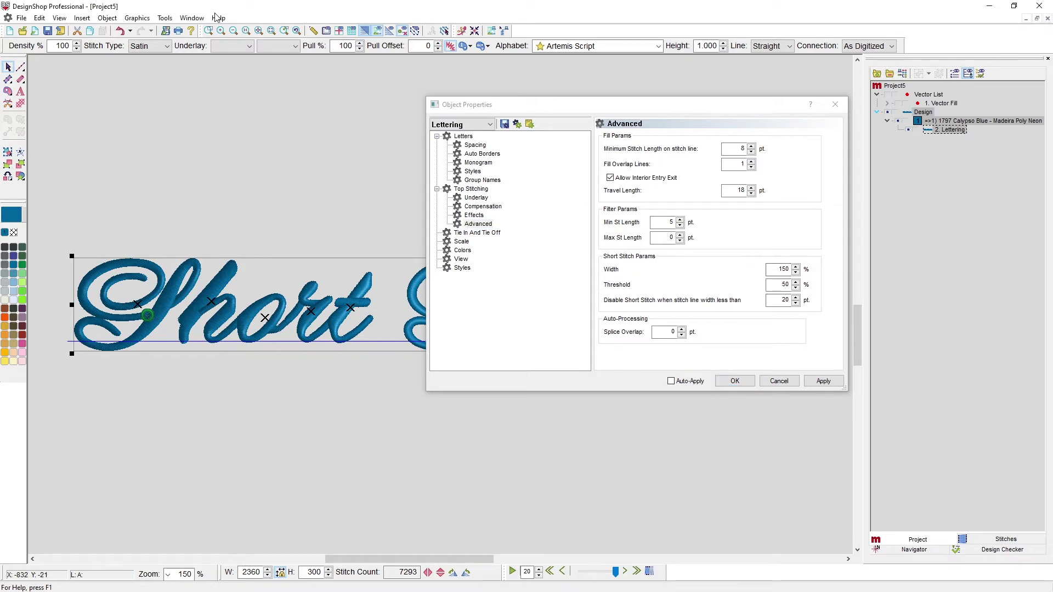
Examine the upper curve of the first letter S up close in 3D, then return to the stitch-line display.
left_click(208, 31)
left_click_drag(176, 250, 212, 284)
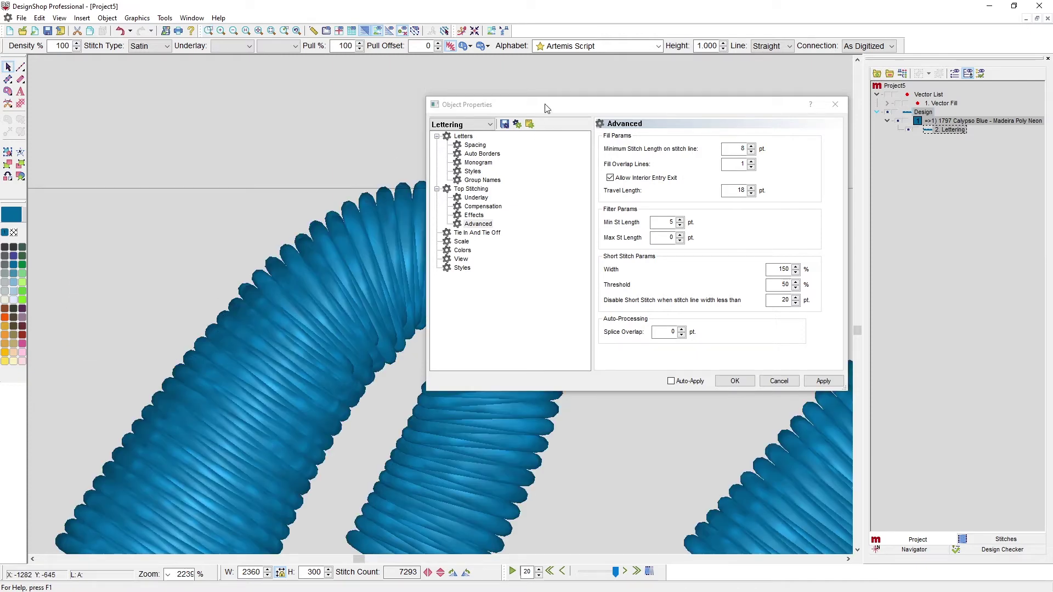
left_click_drag(546, 108, 723, 124)
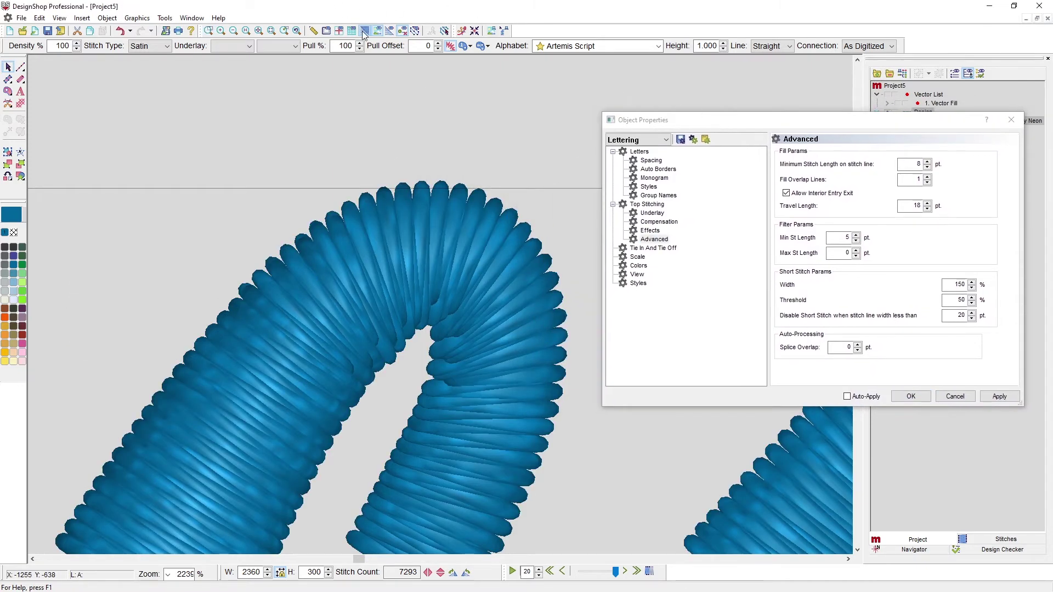
left_click(365, 32)
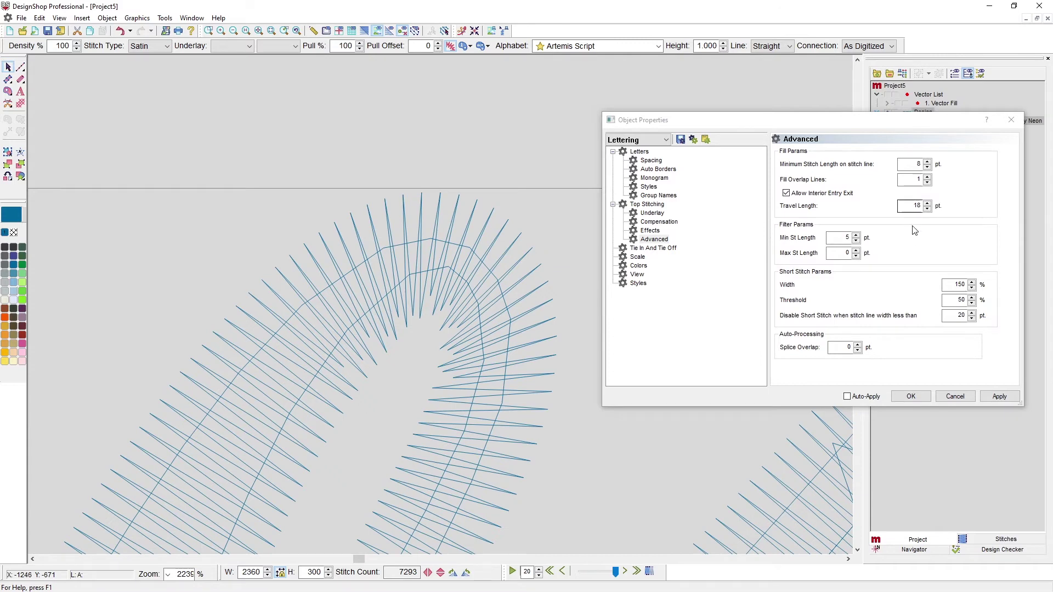
Set the lettering's Short Stitch Width to 100% and apply it.
left_click_drag(954, 285, 959, 286)
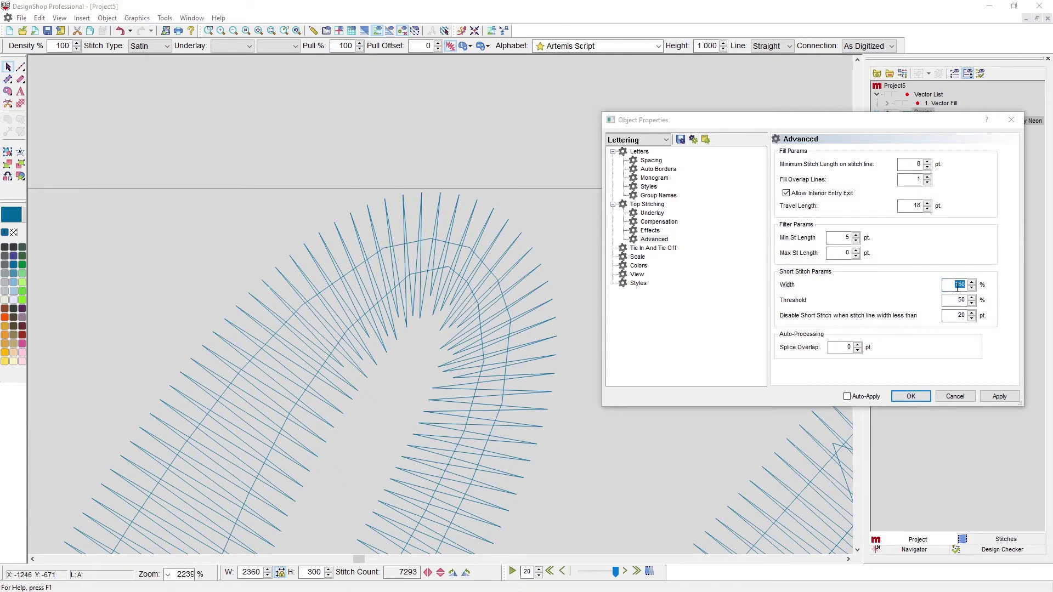
type("1")
left_click(997, 399)
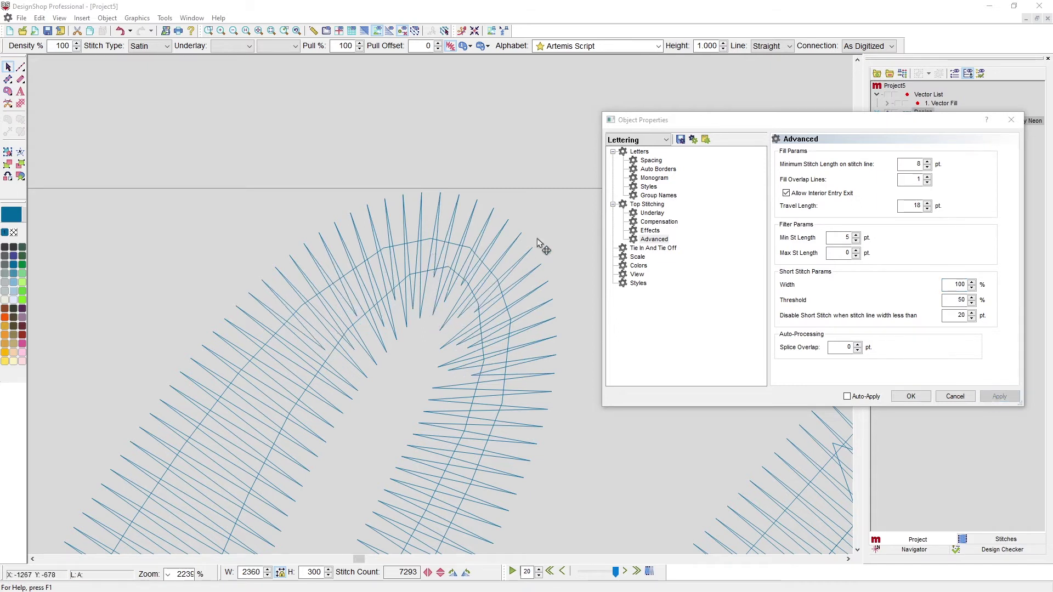
Set the lettering's Short Stitch Width to 180% and apply it.
left_click_drag(954, 284, 976, 282)
type("180")
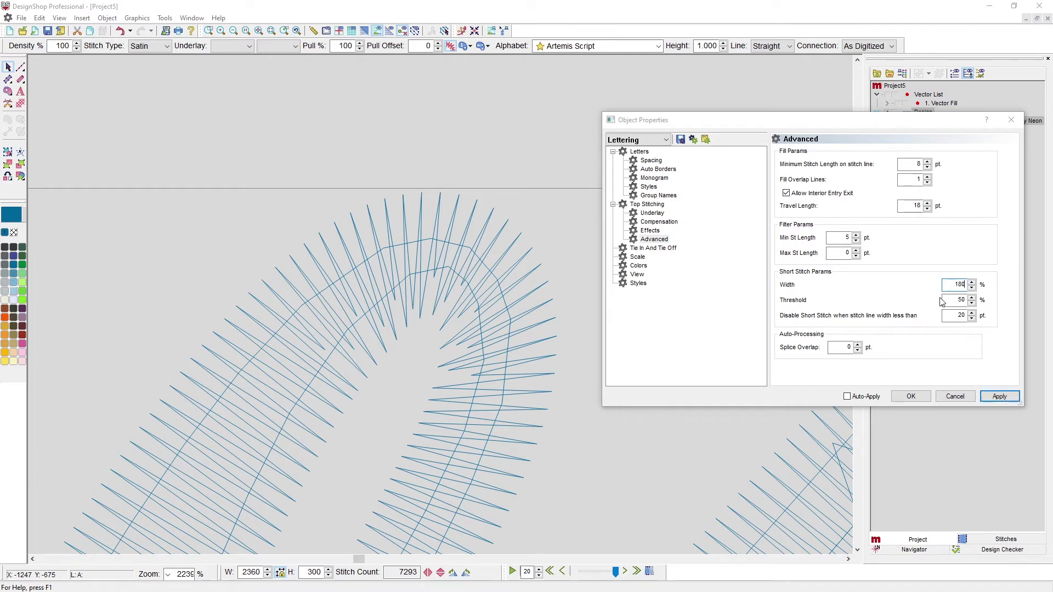
left_click(998, 396)
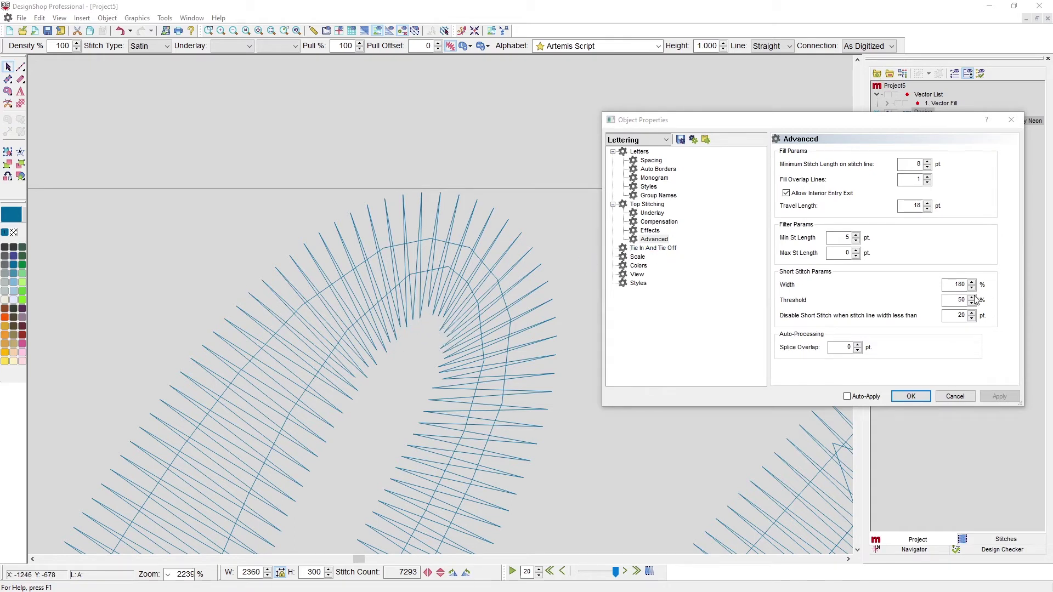
Set the lettering's Short Stitch Width to 150% and apply it.
left_click_drag(951, 285, 963, 283)
type("150")
left_click(1000, 396)
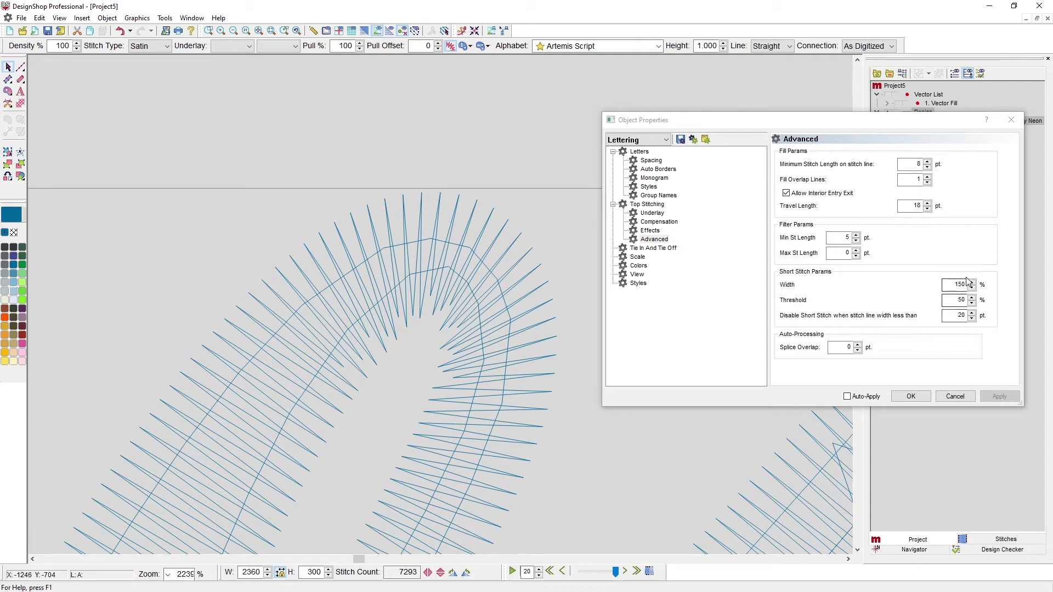
Try a Short Stitch Threshold of 80% and then 30% on the lettering, applying each value.
double_click(959, 300)
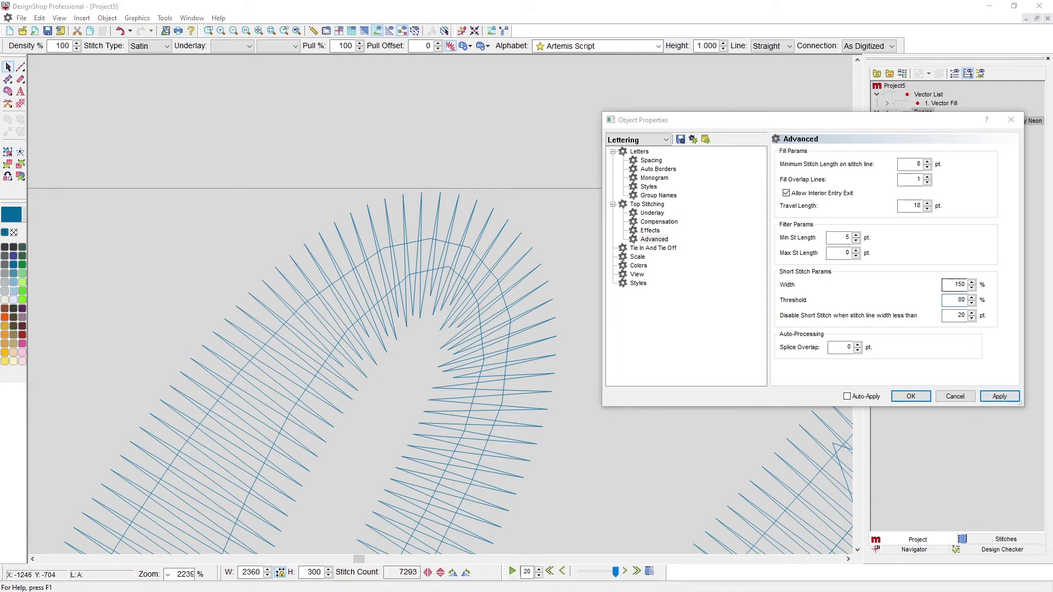
type("80")
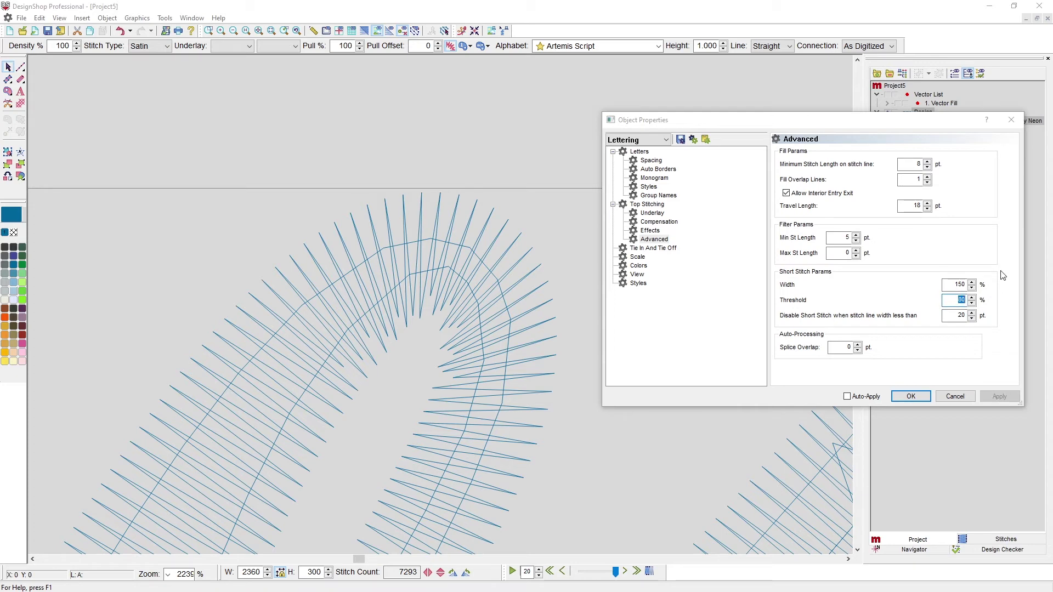
type("30")
left_click(1007, 397)
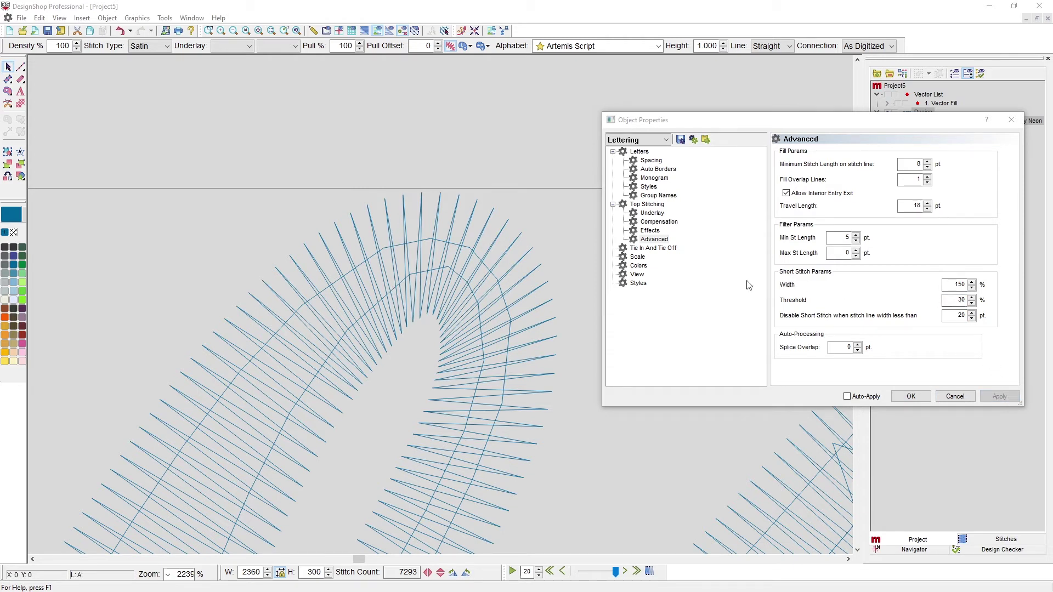
Set the lettering's Short Stitch Threshold to 50% and apply it.
double_click(961, 302)
type("50")
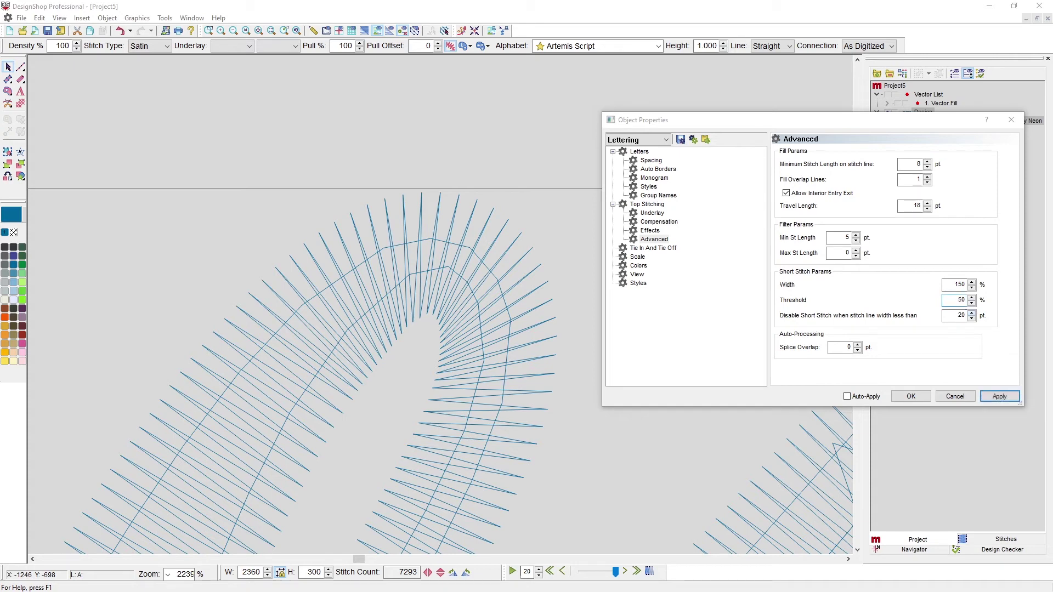
left_click(998, 396)
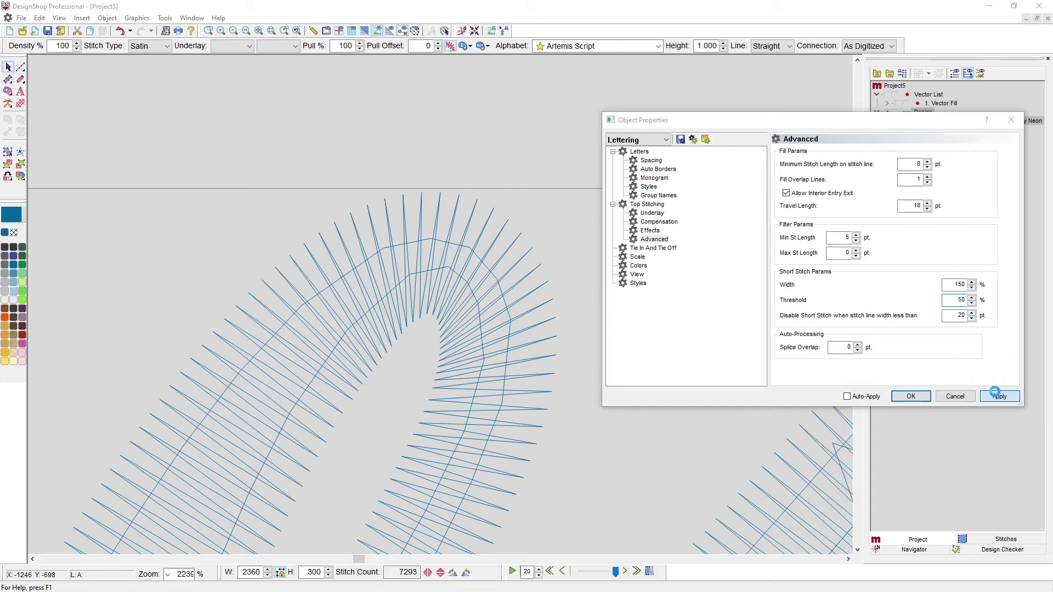